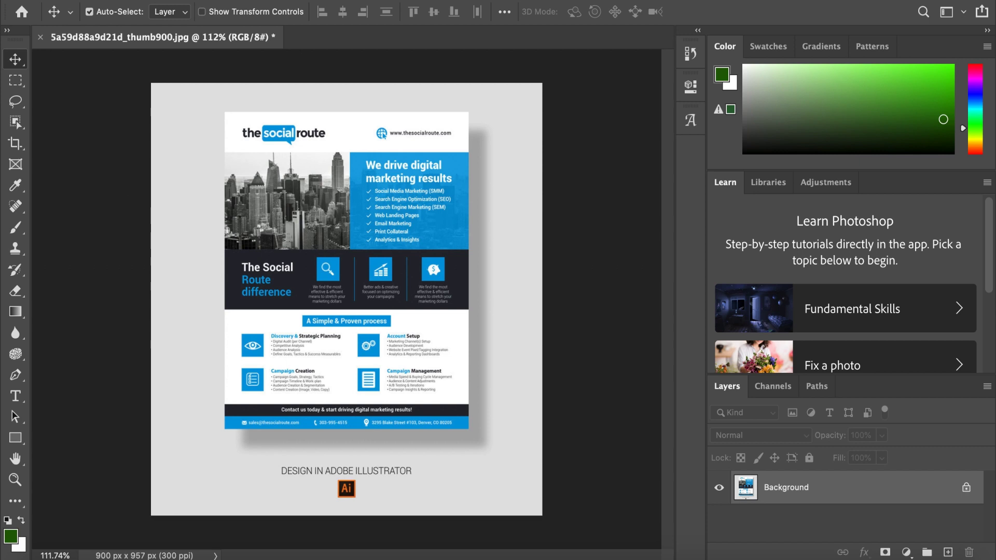
# Step: Open the File menu while the flyer JPG is displayed
pyautogui.click(125, 0)
# Step: Start a new document with width 11.5 inches, keeping 14 inch height at 300 ppi
pyautogui.click(156, 1)
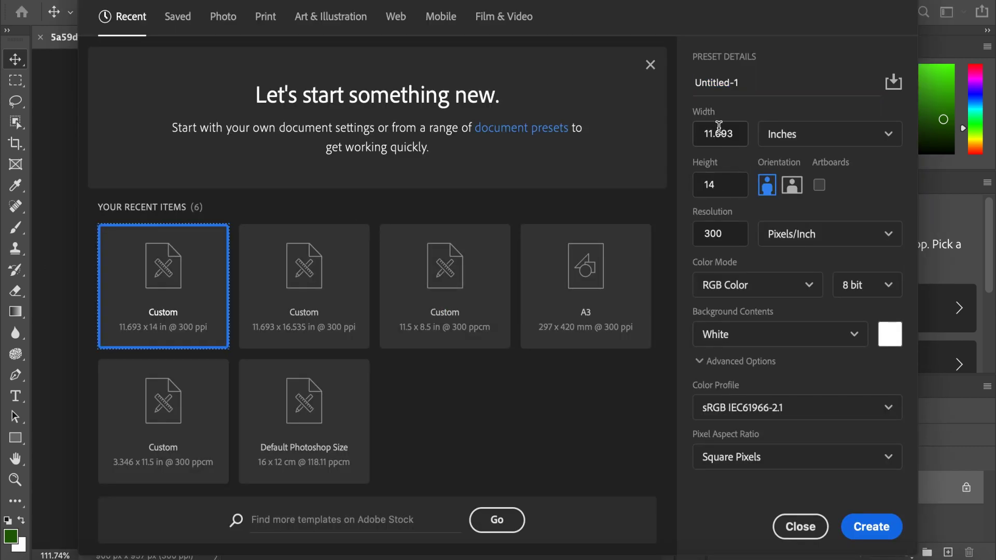
pyautogui.doubleClick(725, 134)
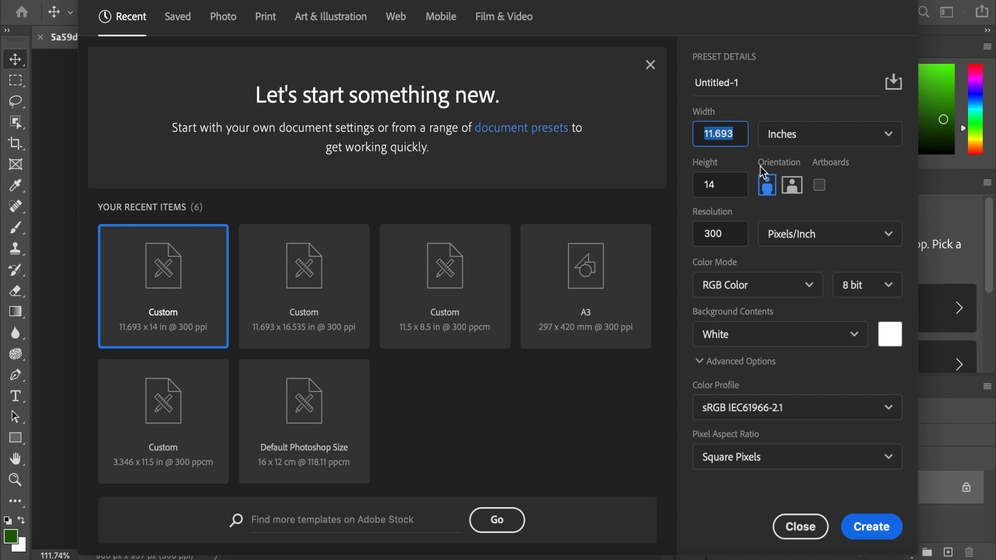
pyautogui.press('Right')
pyautogui.press('BackSpace')
pyautogui.press('BackSpace')
pyautogui.press('BackSpace')
pyautogui.write('5')
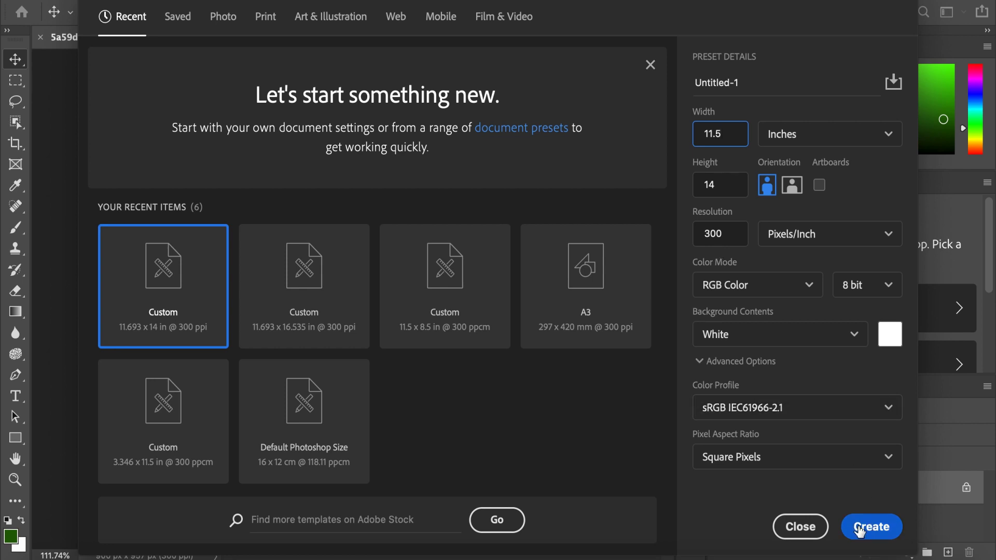
# Step: Create the 11.5 × 14 in document, unlock its Background as Layer 0, and return to the flyer
pyautogui.click(859, 528)
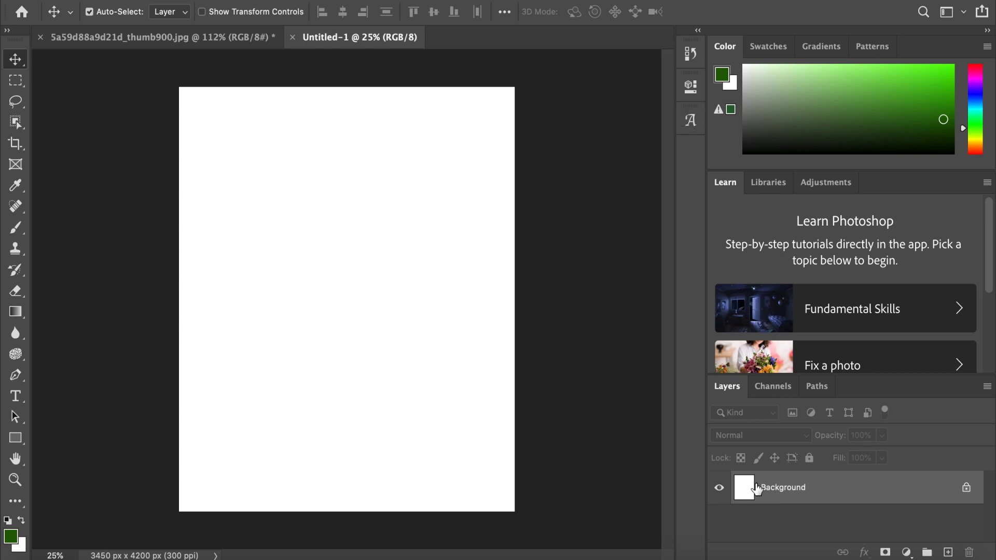
pyautogui.click(966, 488)
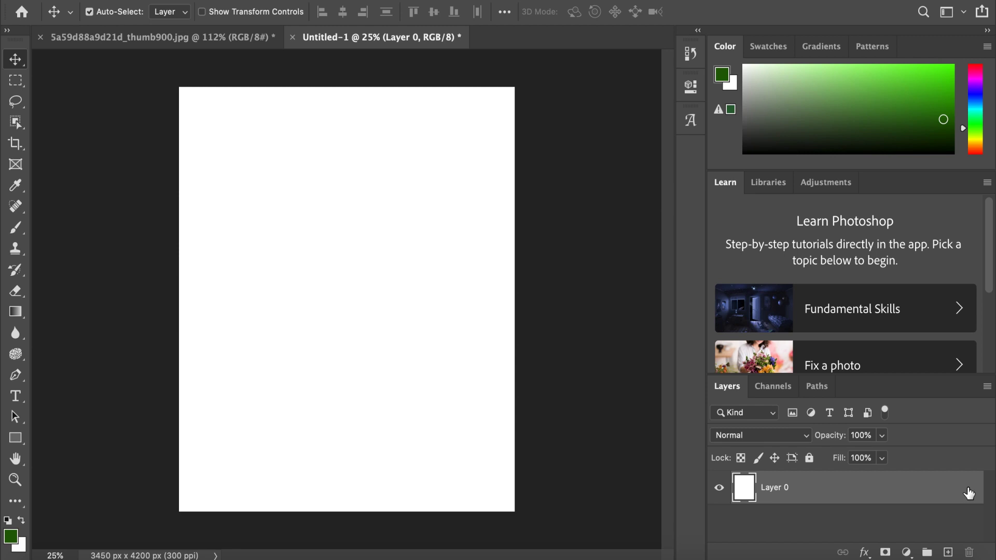
pyautogui.click(257, 41)
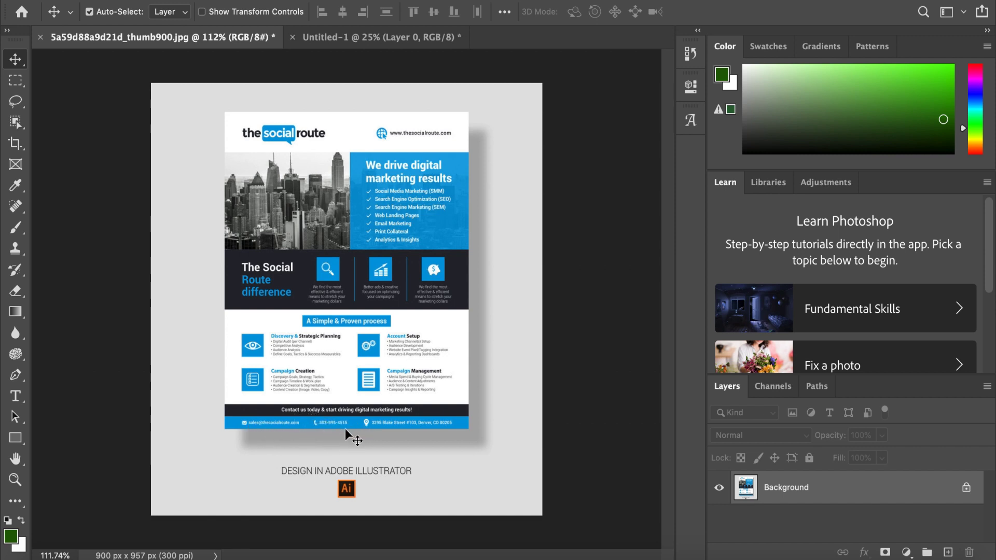
# Step: Turn on rulers (Cmd+R) for Untitled-1, glancing at the flyer before returning
pyautogui.click(348, 42)
pyautogui.press('super')
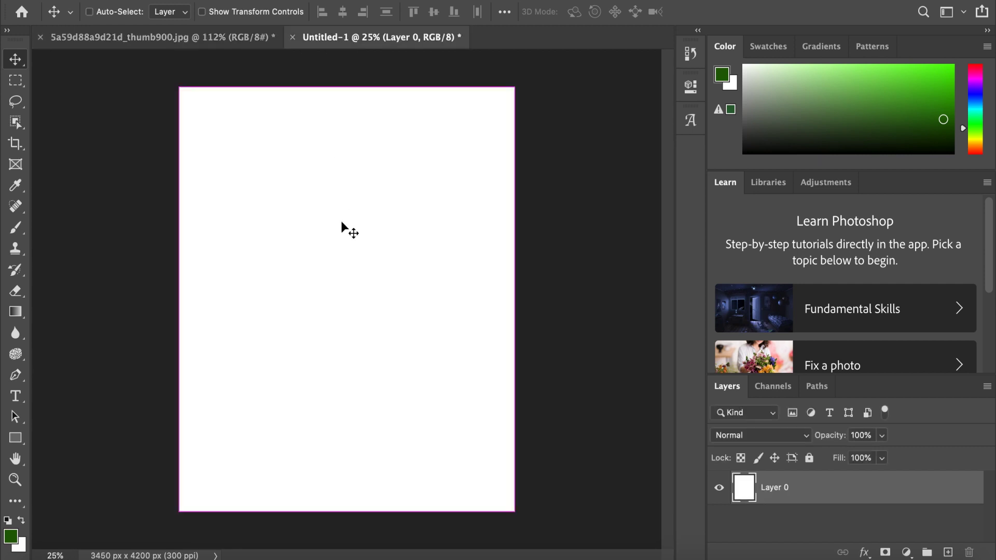
pyautogui.press('super+r')
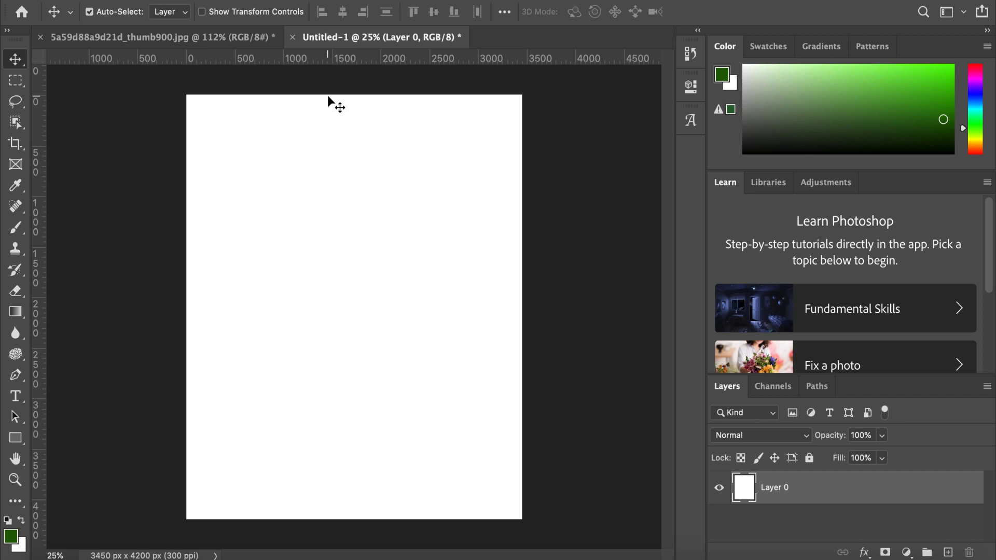
pyautogui.click(228, 36)
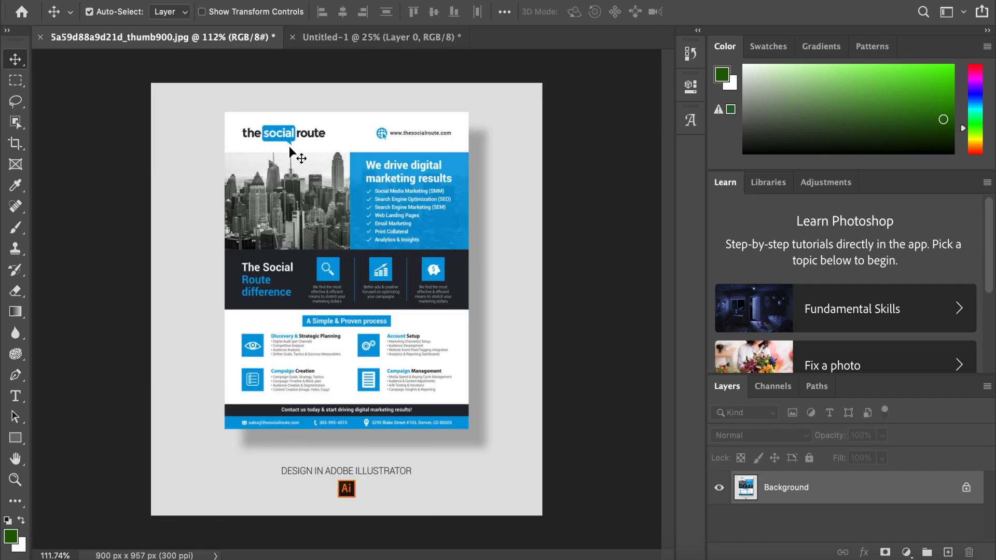
pyautogui.click(339, 40)
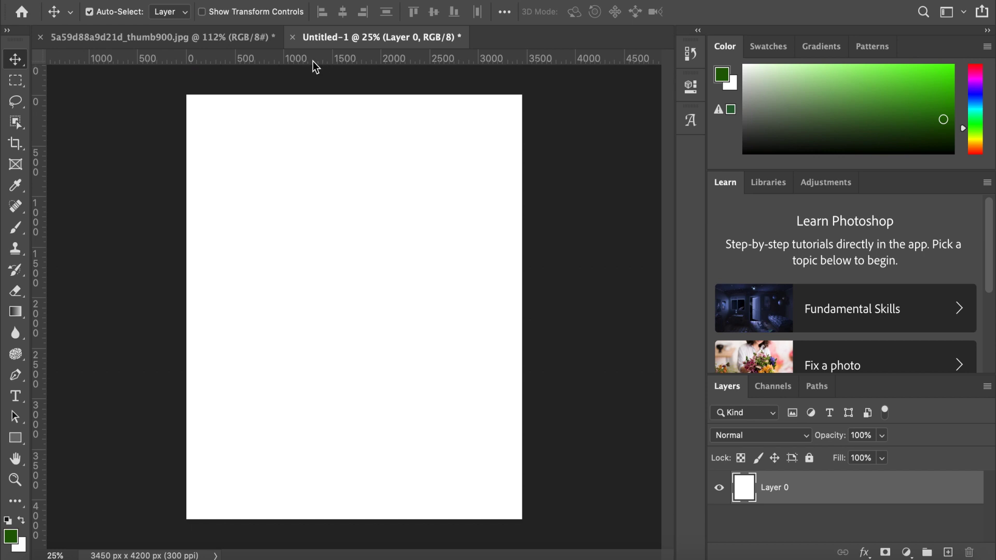
# Step: Add horizontal guides at about 500, 2008, 2733 and 3860 px, comparing against the flyer
pyautogui.moveTo(312, 61); pyautogui.dragTo(323, 151)
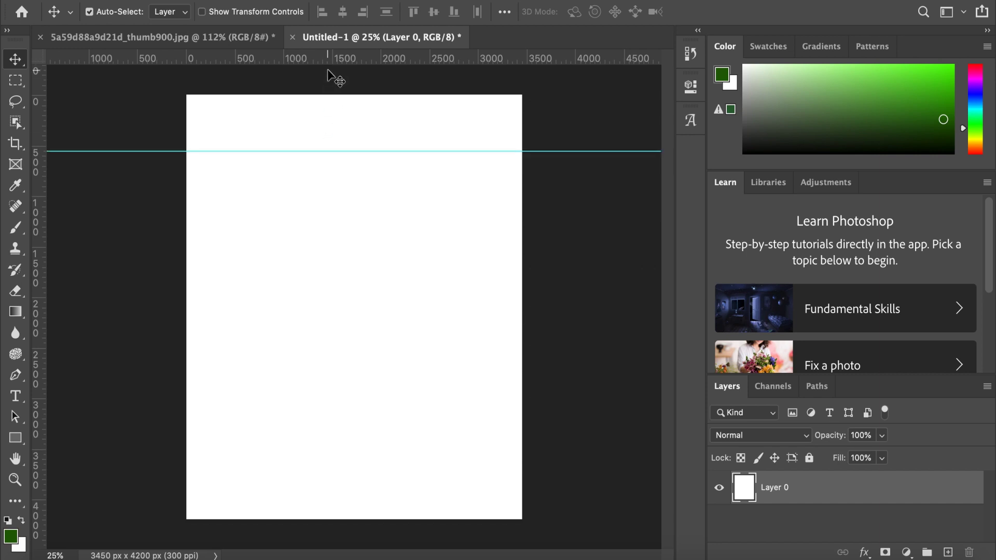
pyautogui.moveTo(332, 58); pyautogui.dragTo(330, 312)
pyautogui.click(236, 40)
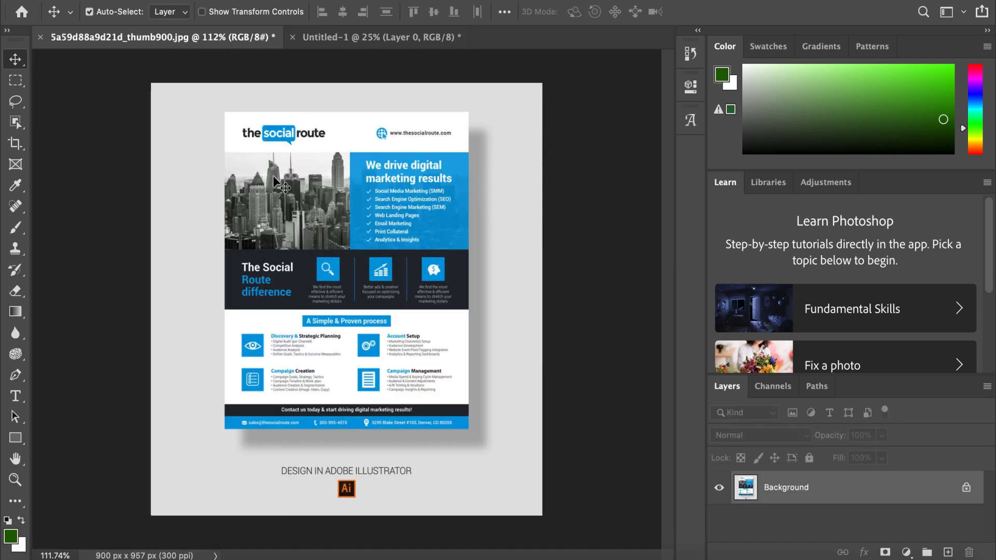
pyautogui.click(363, 37)
pyautogui.moveTo(352, 56); pyautogui.dragTo(355, 371)
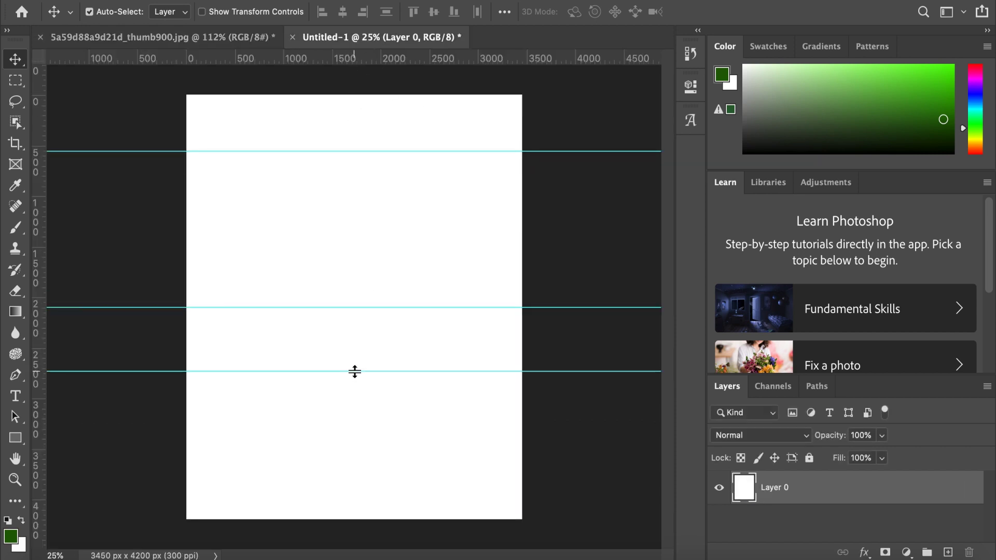
pyautogui.click(212, 37)
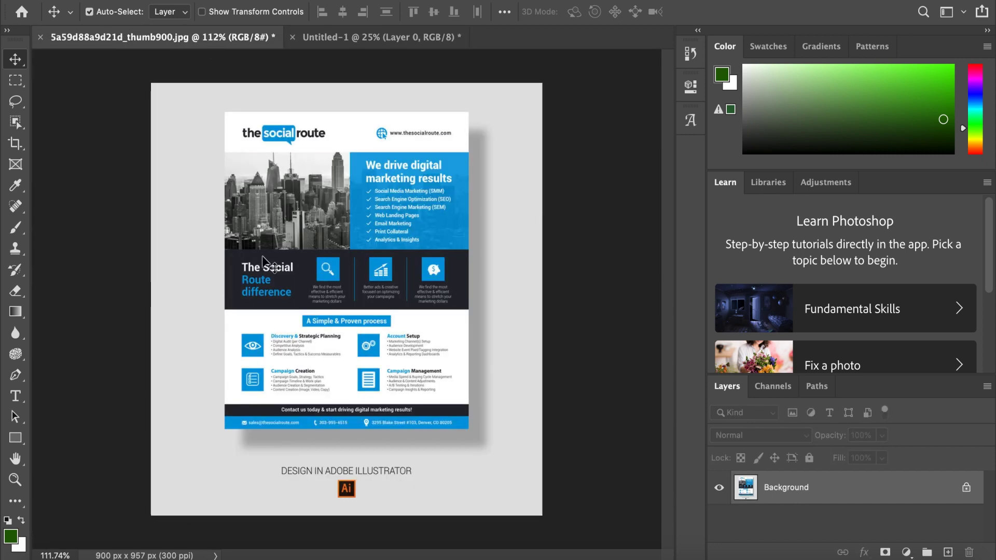
pyautogui.click(327, 43)
pyautogui.moveTo(320, 63); pyautogui.dragTo(372, 486)
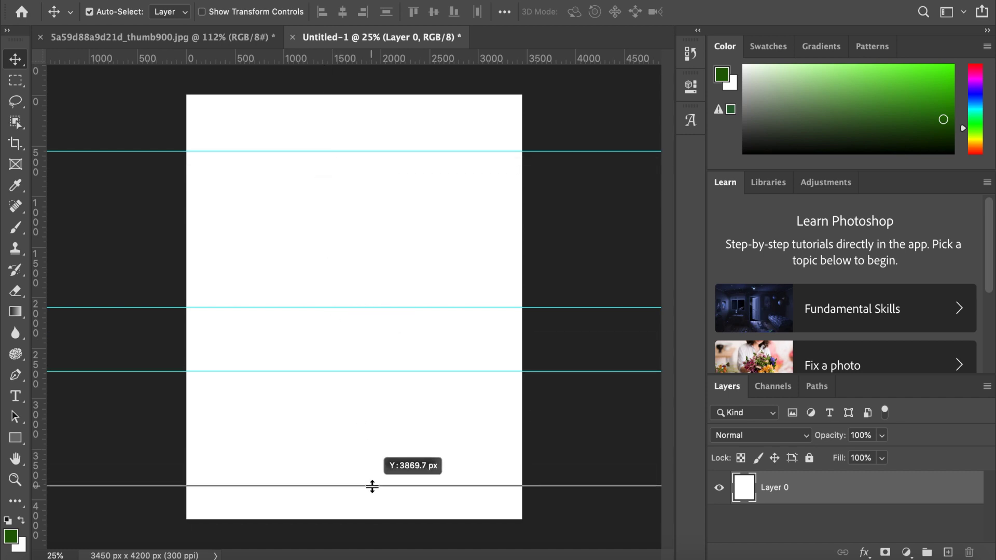
pyautogui.moveTo(372, 487); pyautogui.dragTo(372, 483)
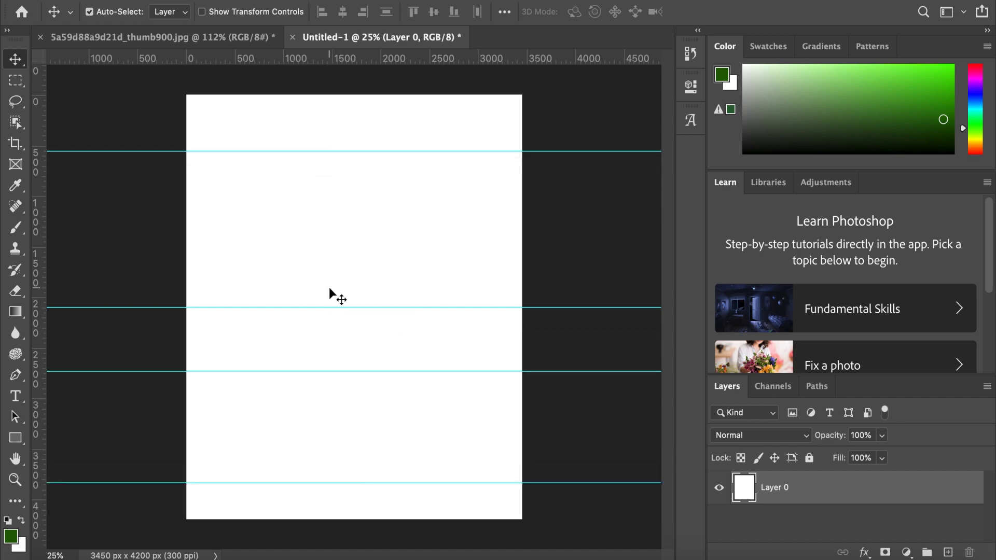
pyautogui.click(233, 38)
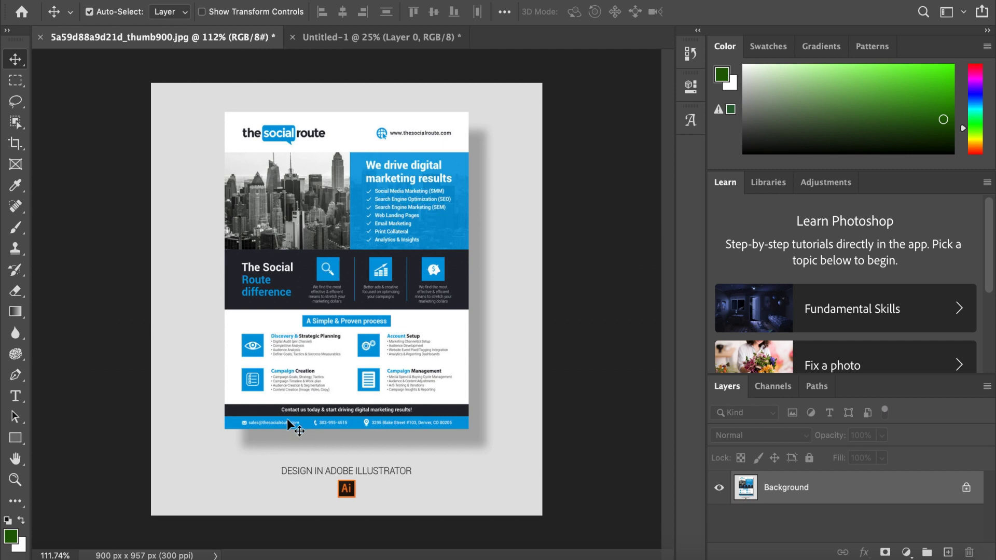
# Step: Add a fifth horizontal guide at about 4021 px near the bottom edge
pyautogui.click(355, 46)
pyautogui.moveTo(327, 61); pyautogui.dragTo(322, 502)
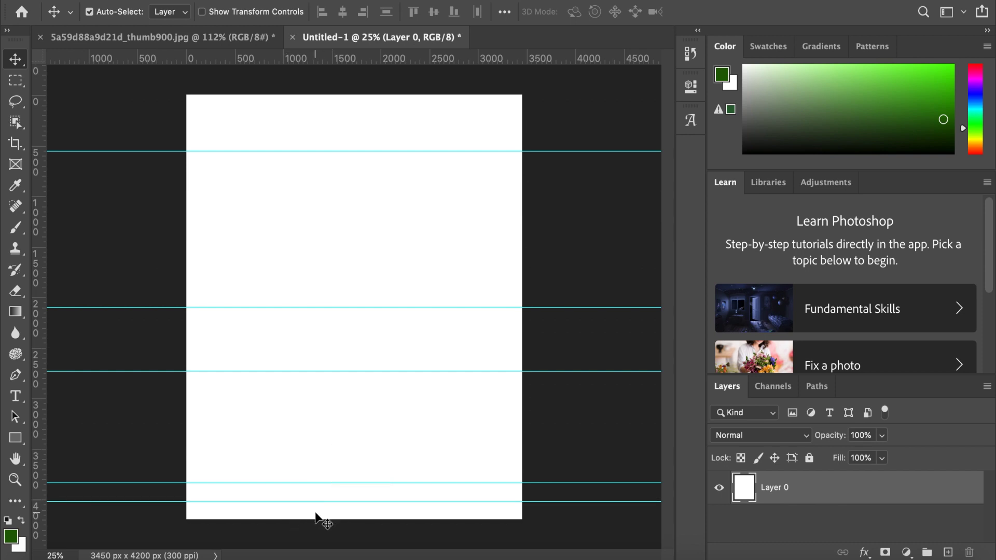
pyautogui.click(221, 44)
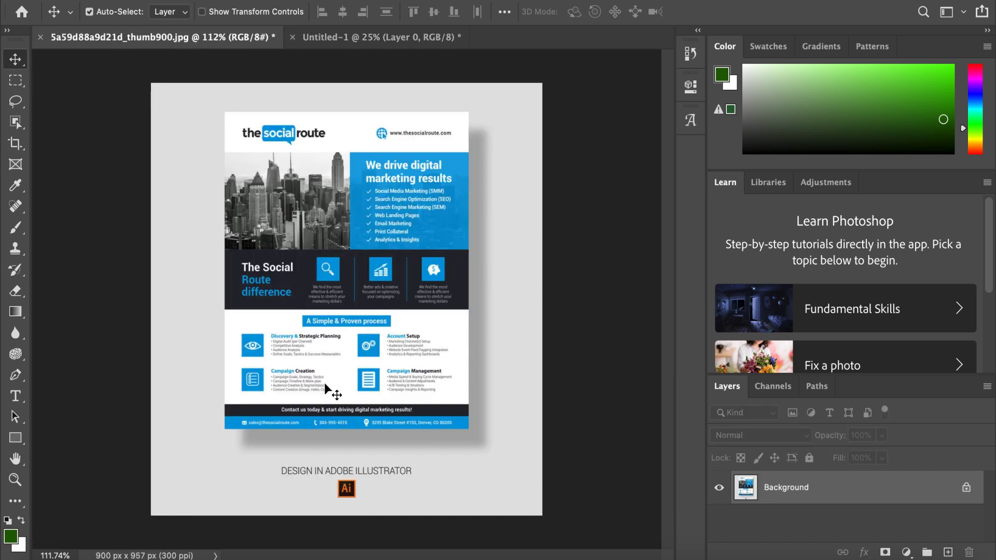
pyautogui.click(359, 40)
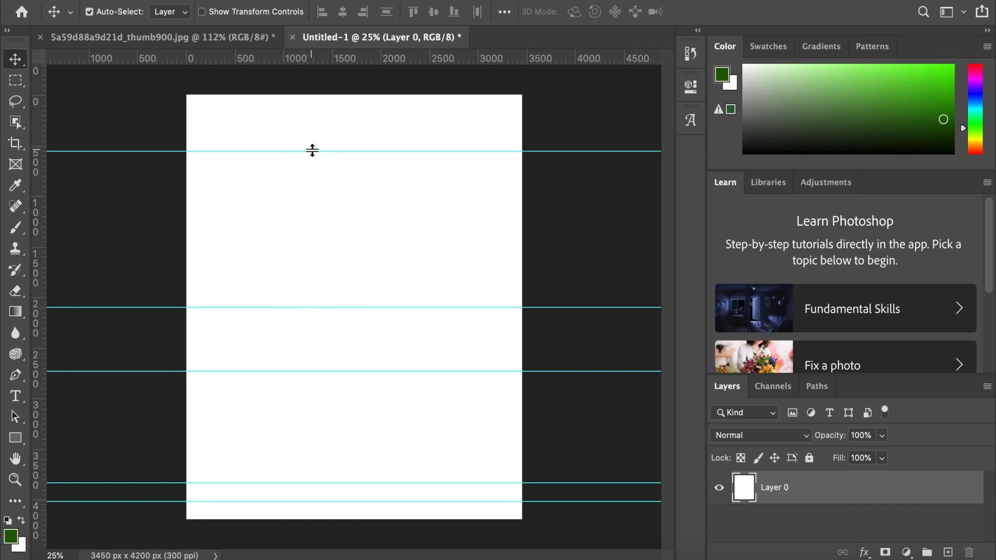
# Step: Nudge the four earlier horizontal guides slightly into their adjusted positions
pyautogui.moveTo(312, 150); pyautogui.dragTo(313, 148)
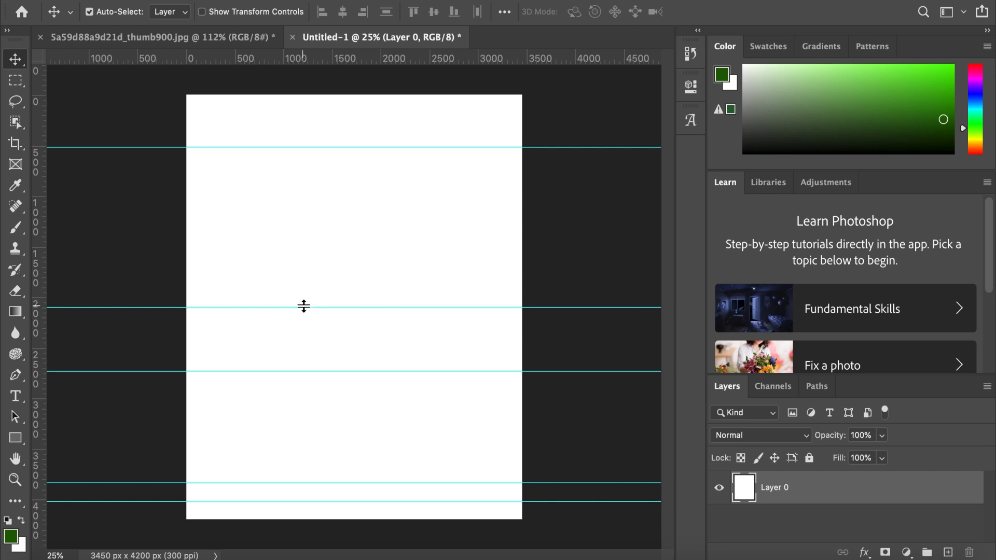
pyautogui.moveTo(304, 307); pyautogui.dragTo(305, 299)
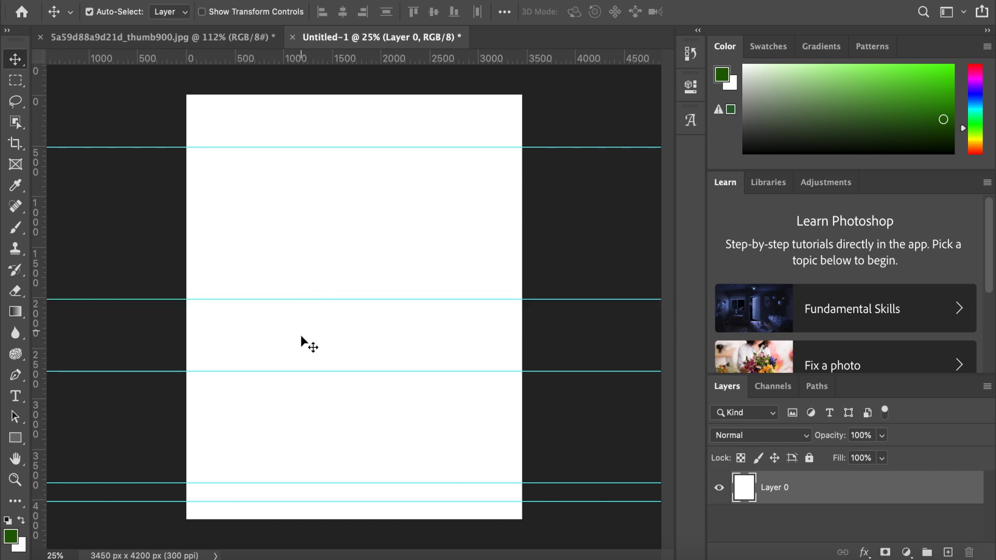
pyautogui.moveTo(290, 371); pyautogui.dragTo(289, 364)
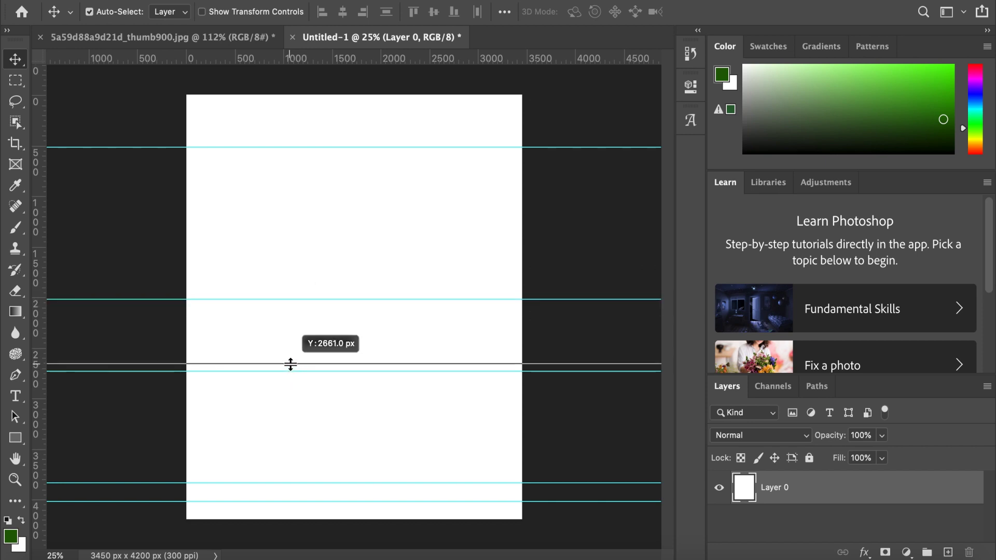
pyautogui.moveTo(279, 482); pyautogui.dragTo(276, 496)
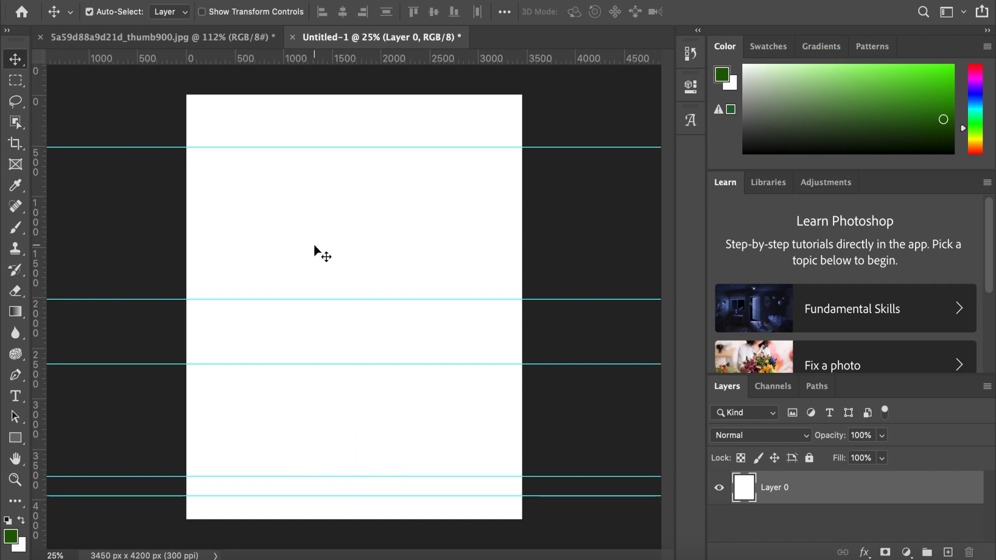
pyautogui.click(220, 32)
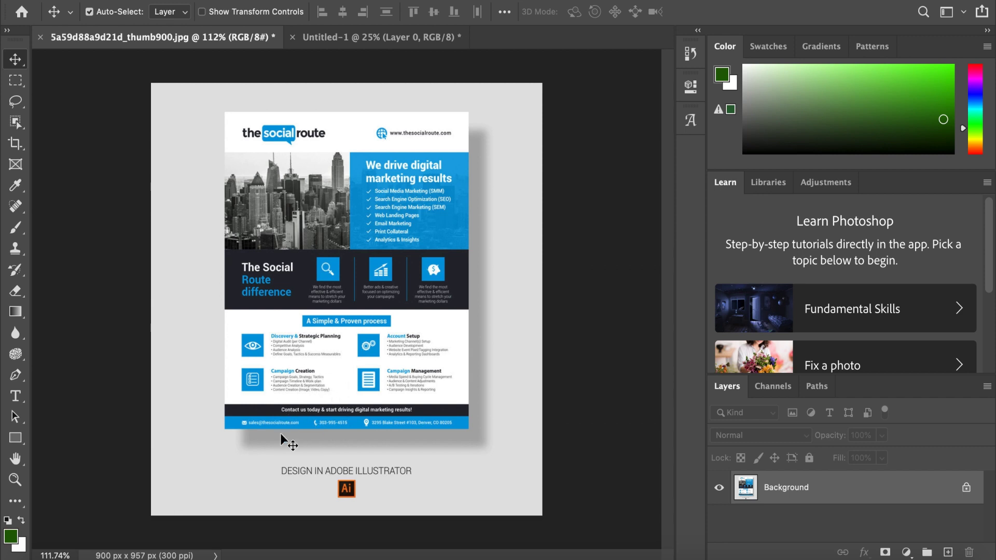
pyautogui.click(330, 37)
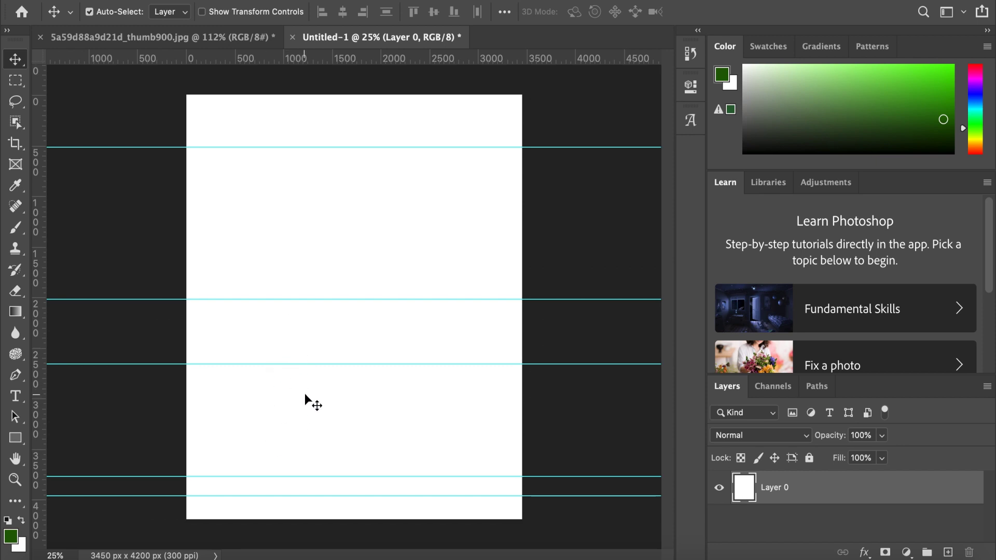
pyautogui.click(198, 36)
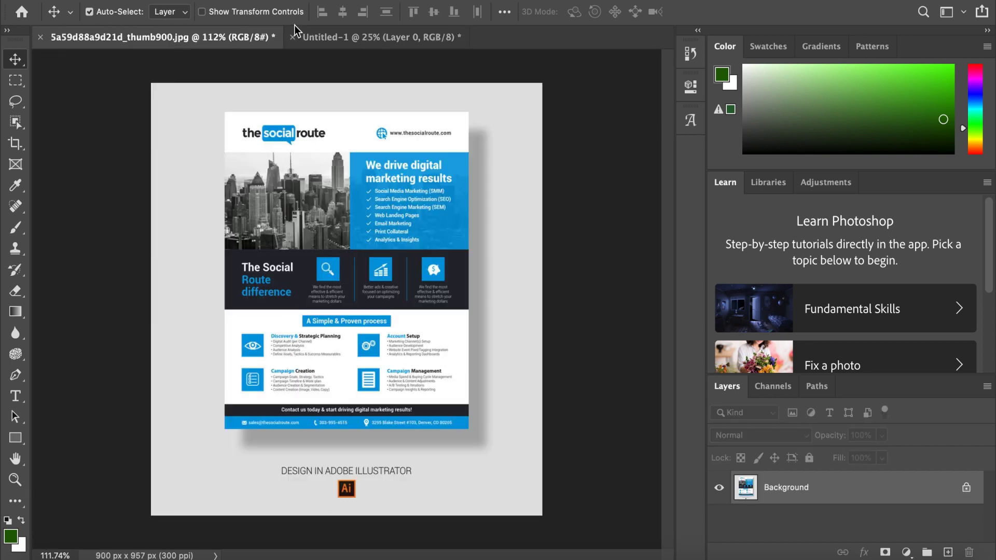
pyautogui.click(324, 43)
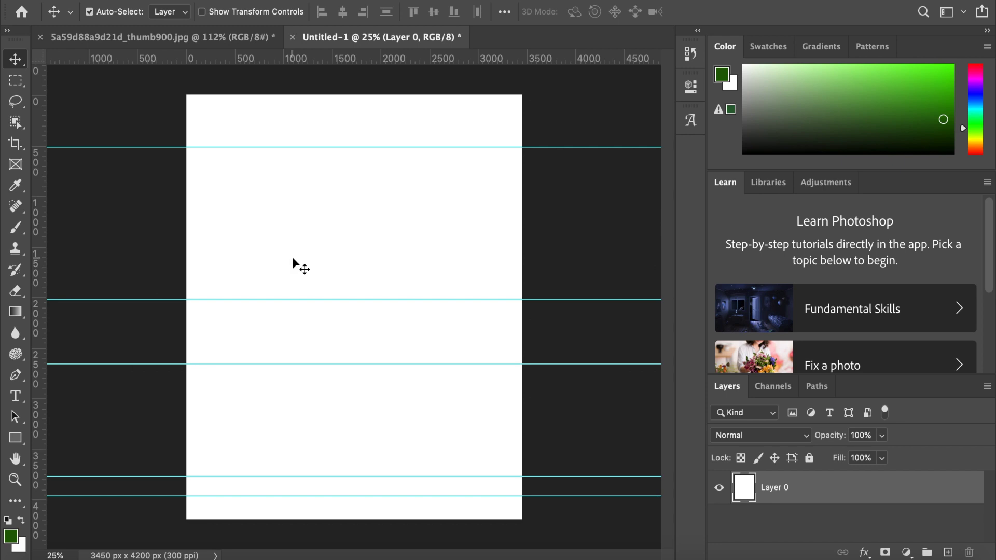
pyautogui.click(184, 37)
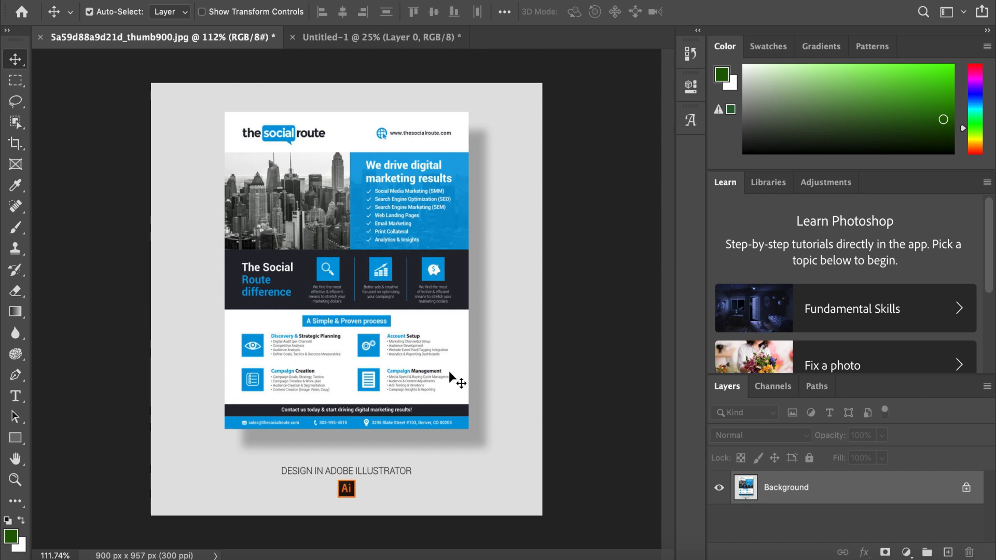
pyautogui.click(340, 42)
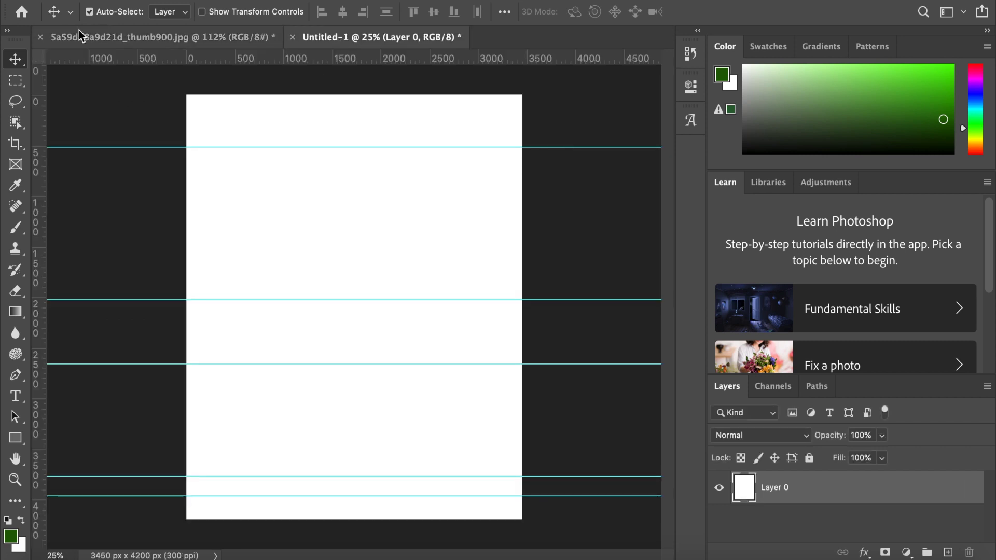
# Step: Draw a small square Rectangular Marquee selection at the page's top-left corner
pyautogui.click(15, 81)
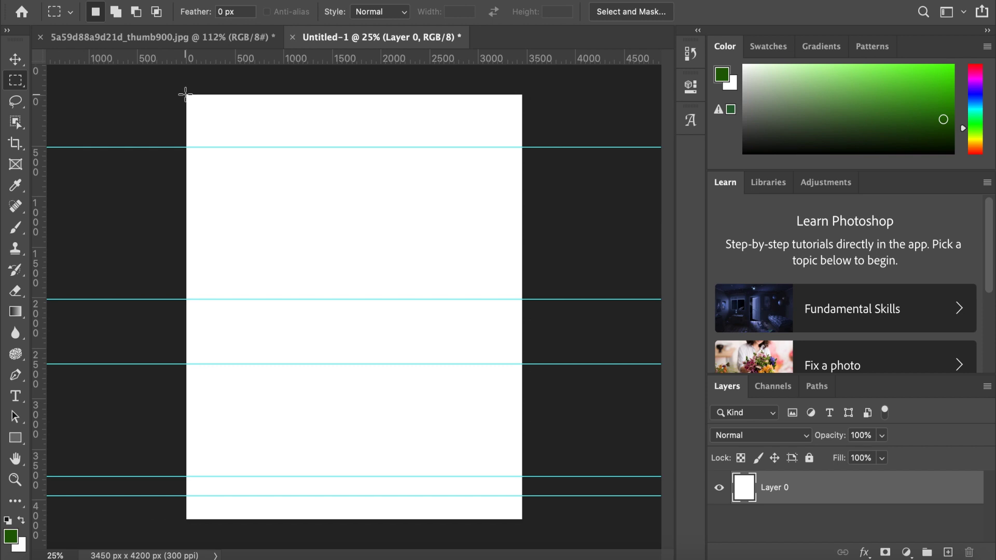
pyautogui.moveTo(185, 95); pyautogui.dragTo(204, 106)
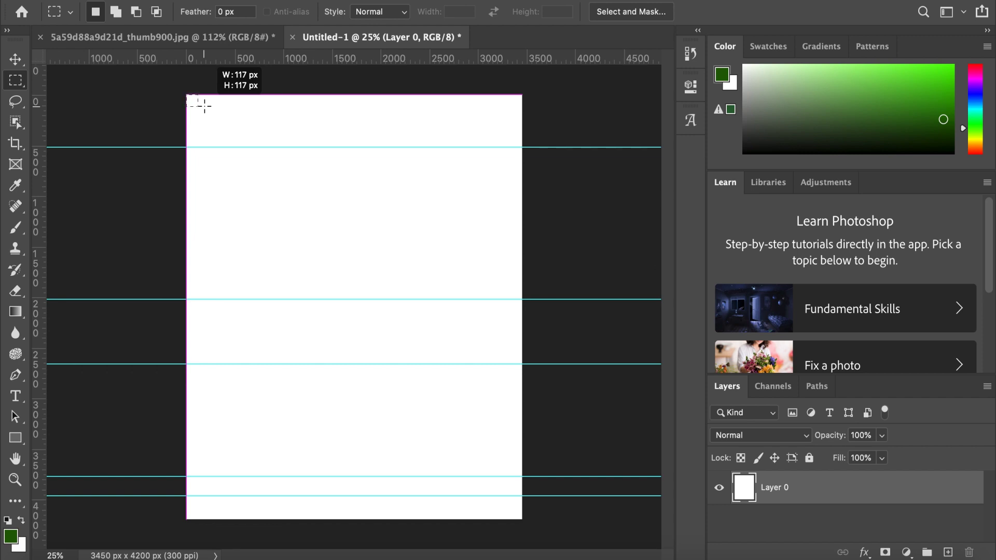
pyautogui.moveTo(204, 106)
pyautogui.mouseDown()
pyautogui.moveTo(249, 109)
pyautogui.moveTo(236, 110)
pyautogui.mouseUp()
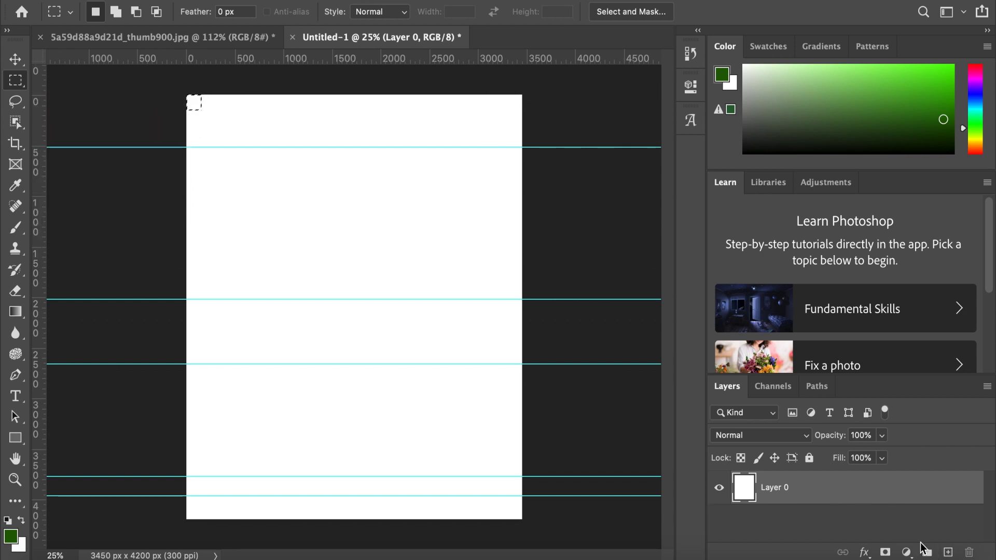
# Step: Add Layer 1 and fill the top-left square selection with dark green
pyautogui.click(948, 552)
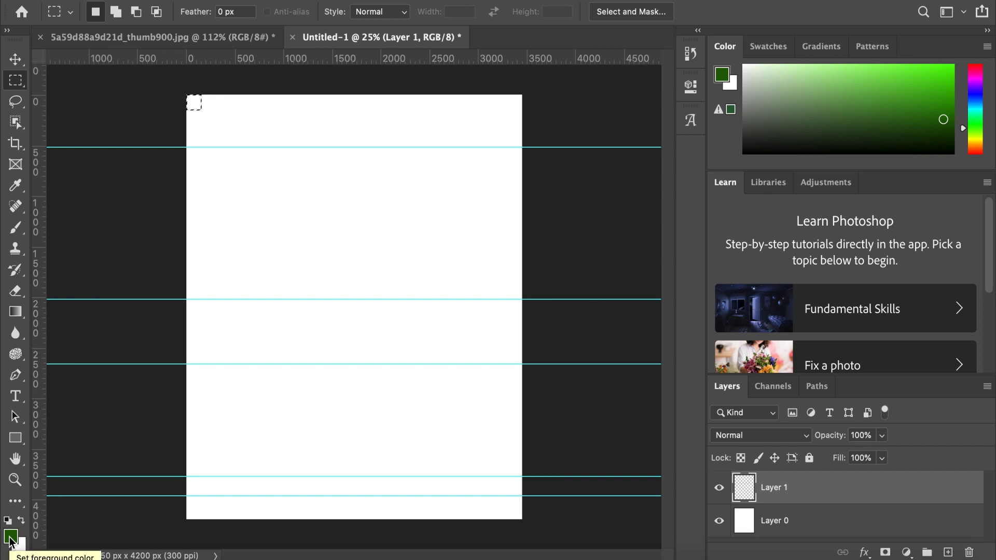
pyautogui.hotkey('alt', 'BackSpace')
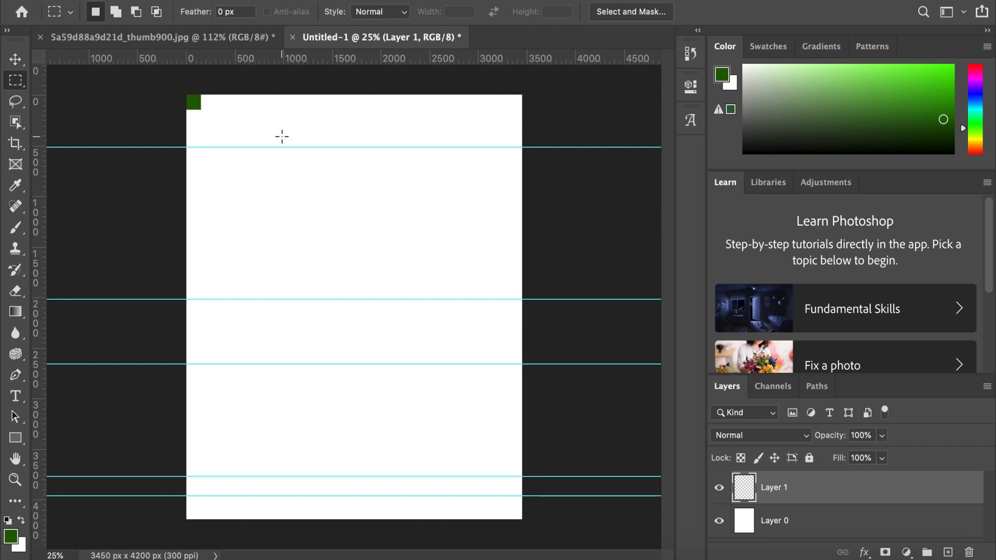
# Step: Fill a dark green square at the top-right corner, then deselect
pyautogui.moveTo(526, 94); pyautogui.dragTo(506, 109)
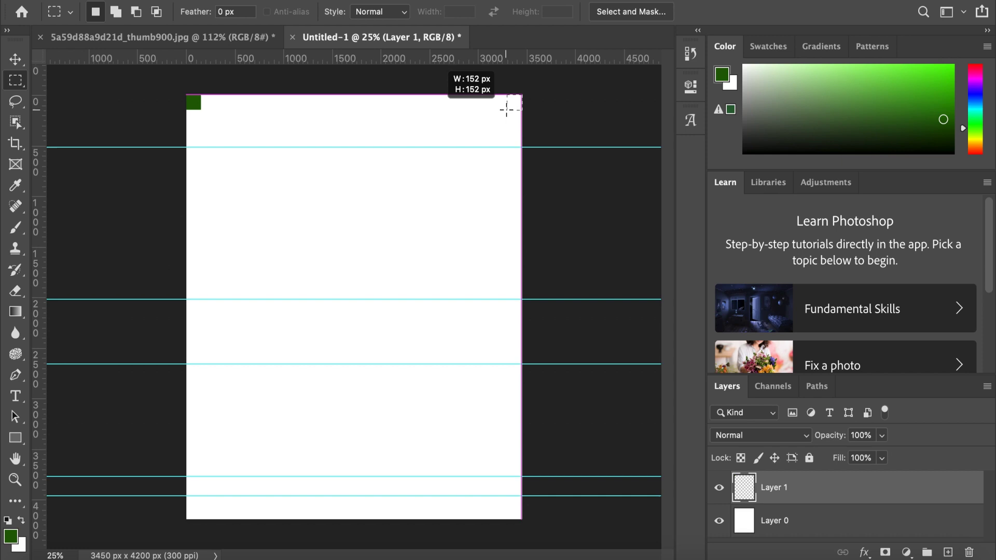
pyautogui.moveTo(506, 108); pyautogui.dragTo(507, 110)
pyautogui.press('shift')
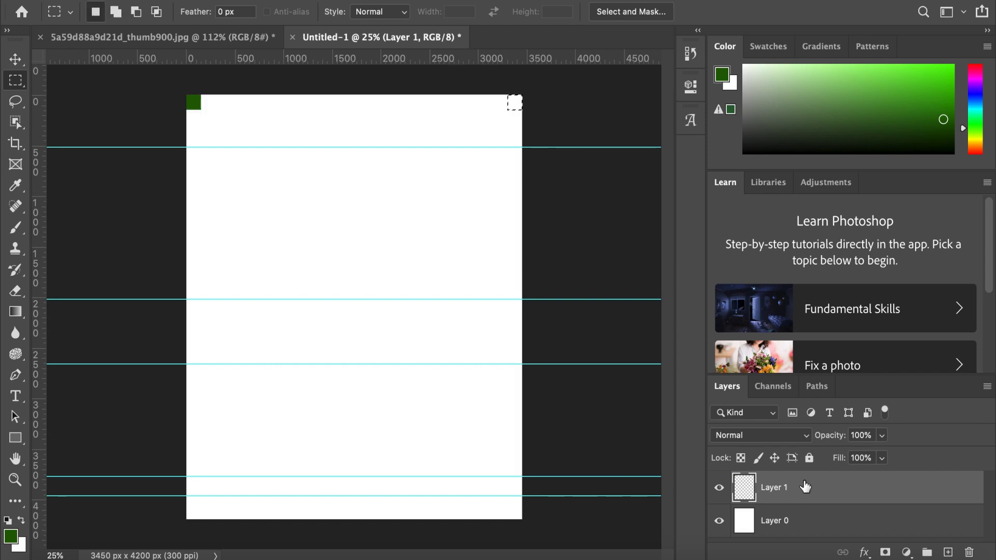
pyautogui.hotkey('alt', 'BackSpace')
pyautogui.hotkey('ctrl', 'd')
# Step: Select and fill a dark green square at the bottom-left corner
pyautogui.moveTo(184, 506)
pyautogui.mouseDown()
pyautogui.moveTo(212, 522)
pyautogui.moveTo(191, 525)
pyautogui.moveTo(210, 504)
pyautogui.mouseUp()
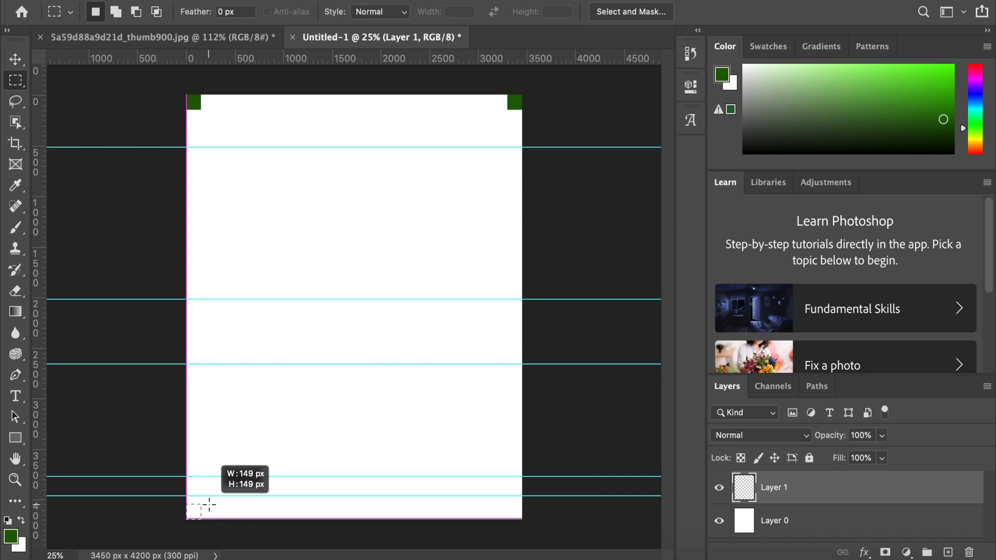
pyautogui.moveTo(209, 504); pyautogui.dragTo(210, 505)
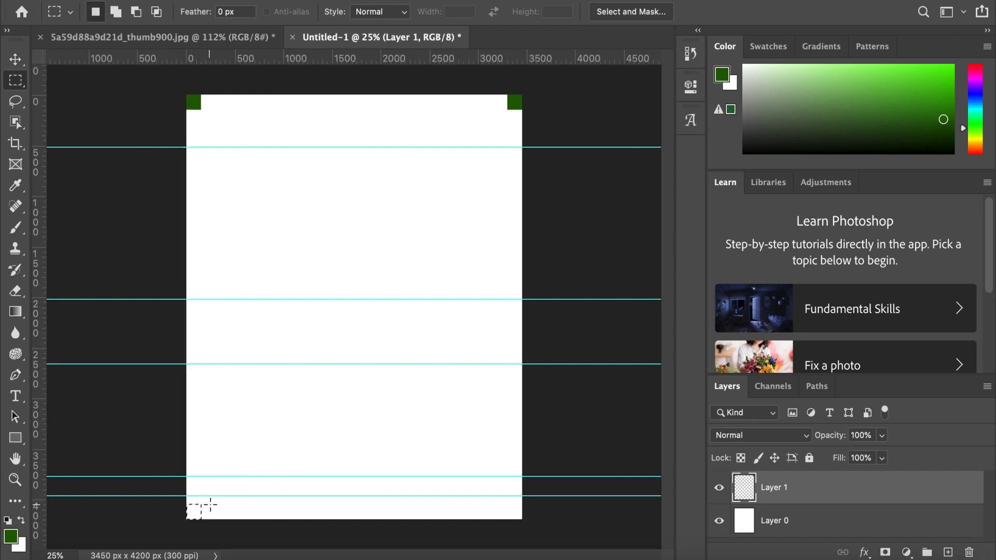
pyautogui.press('alt')
# Step: Redo the bottom-right corner selection, fill it dark green, and deselect
pyautogui.moveTo(522, 519); pyautogui.dragTo(499, 504)
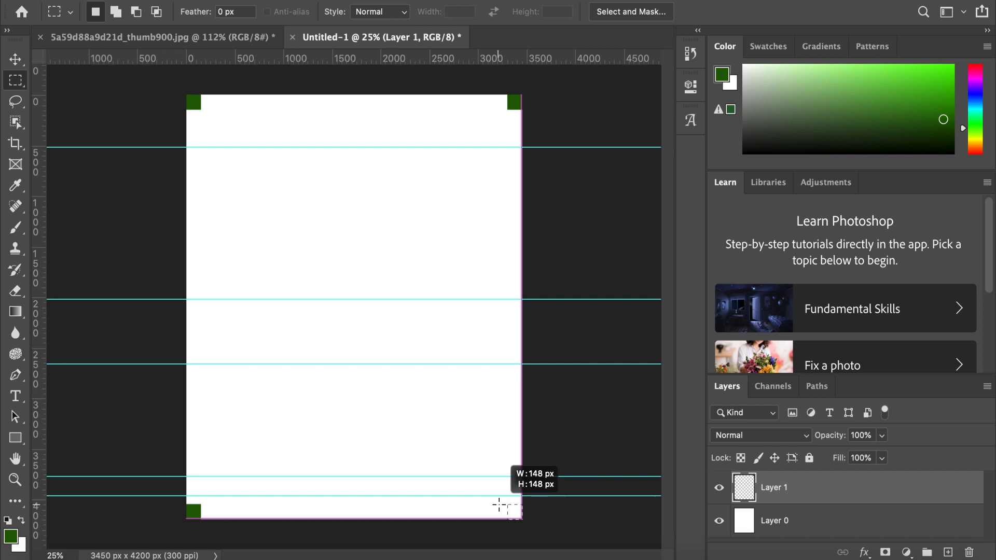
pyautogui.moveTo(497, 504); pyautogui.dragTo(497, 506)
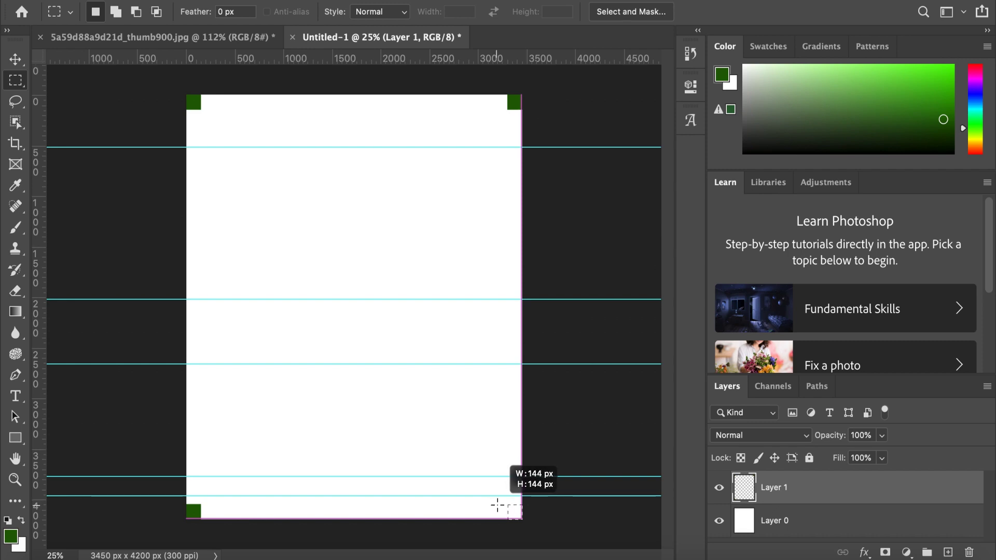
pyautogui.moveTo(497, 505); pyautogui.dragTo(498, 505)
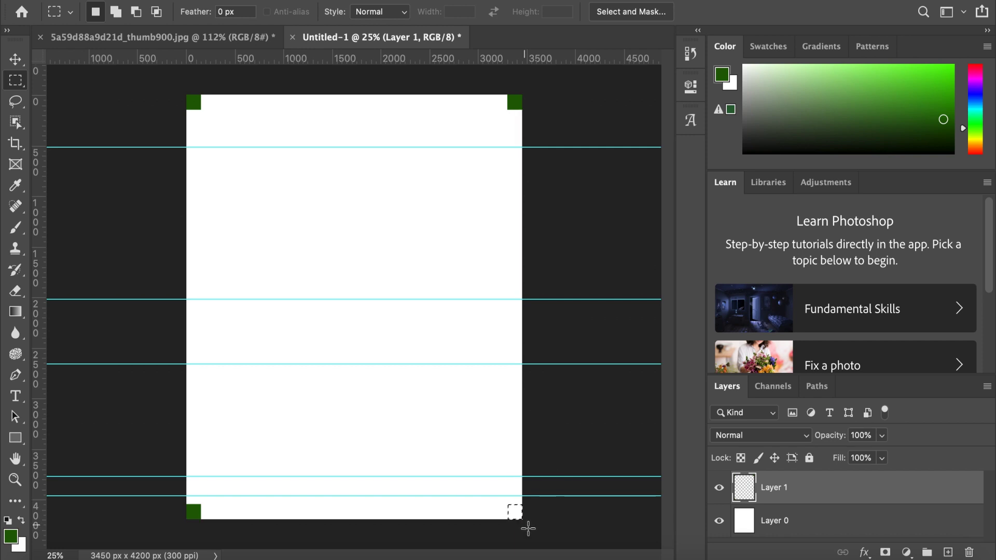
pyautogui.hotkey('ctrl', 'd')
pyautogui.moveTo(521, 519); pyautogui.dragTo(508, 504)
pyautogui.hotkey('alt', 'BackSpace')
pyautogui.hotkey('ctrl', 'd')
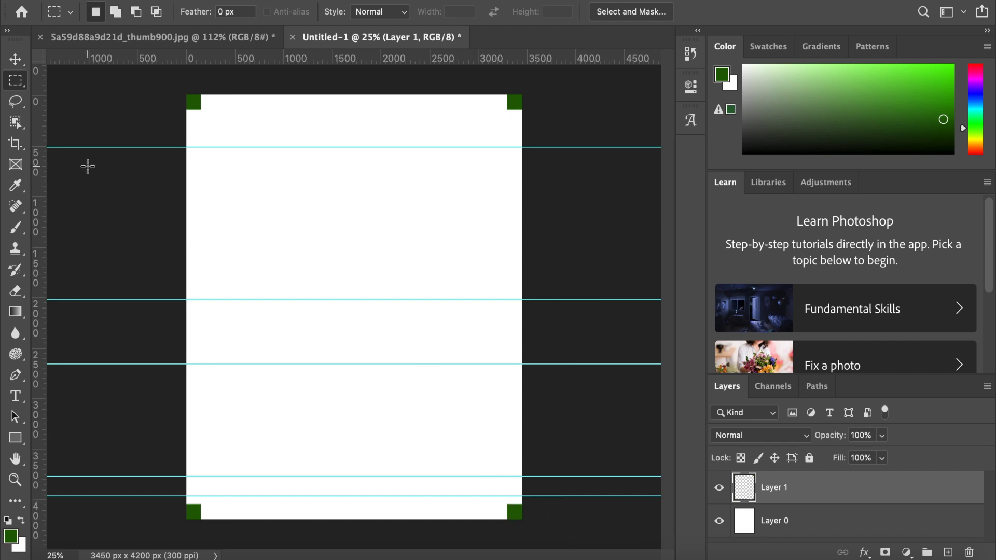
# Step: Drag left and right vertical guides from the ruler to the corner squares' inner edges
pyautogui.moveTo(42, 175); pyautogui.dragTo(201, 164)
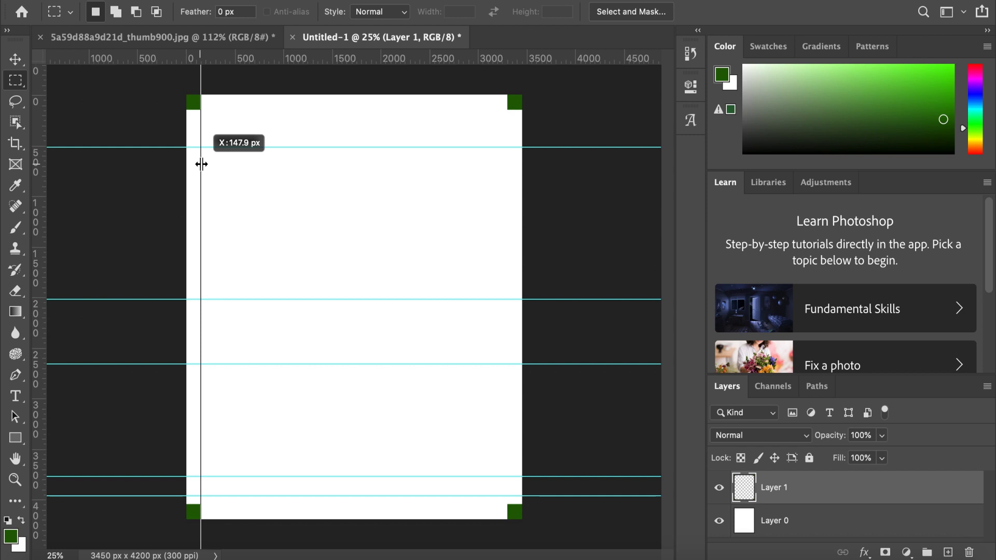
pyautogui.moveTo(202, 164); pyautogui.dragTo(201, 164)
pyautogui.moveTo(44, 164); pyautogui.dragTo(508, 185)
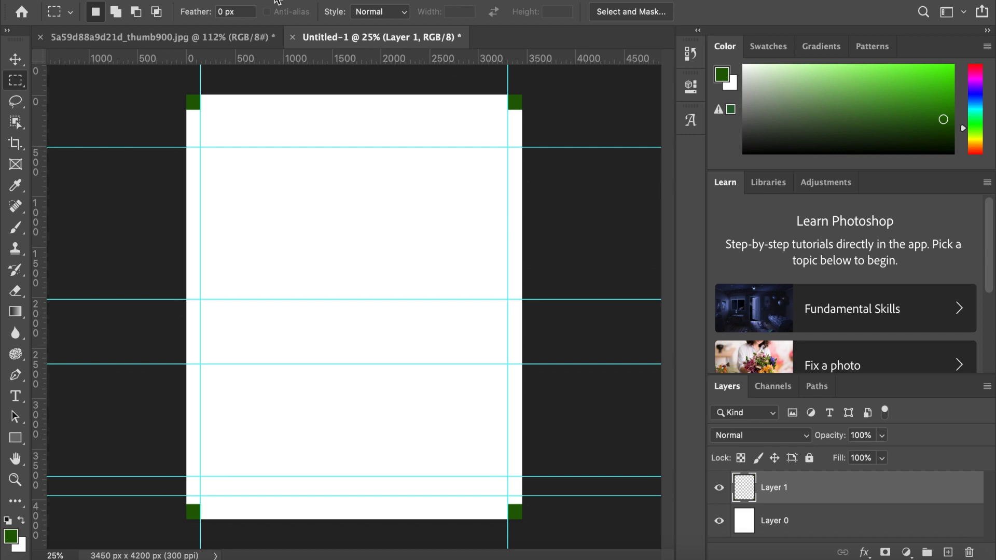
pyautogui.click(223, 32)
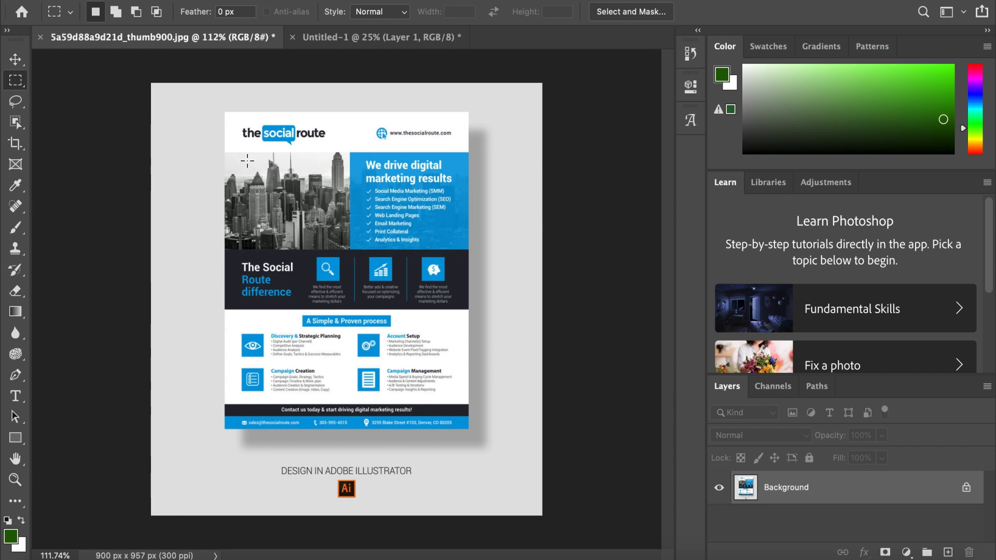
pyautogui.click(338, 36)
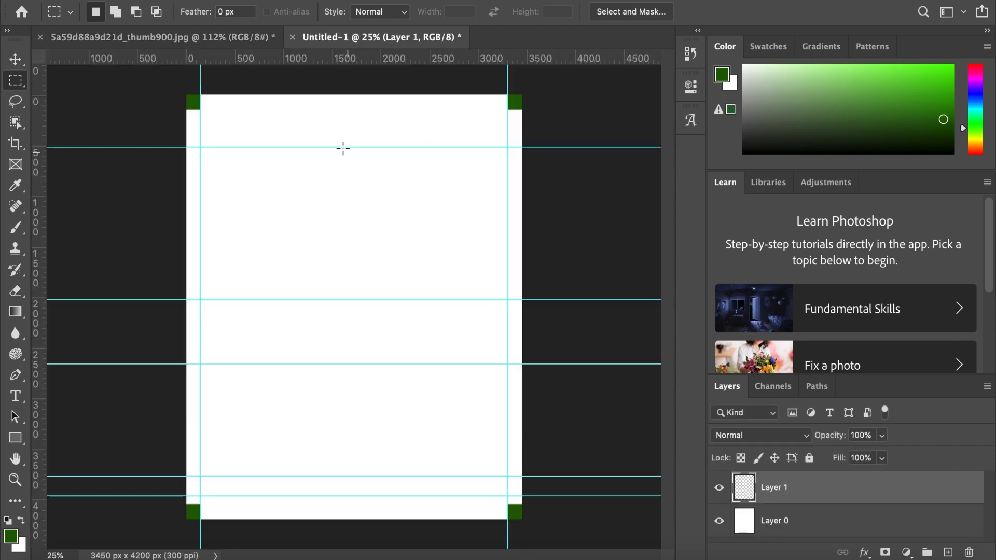